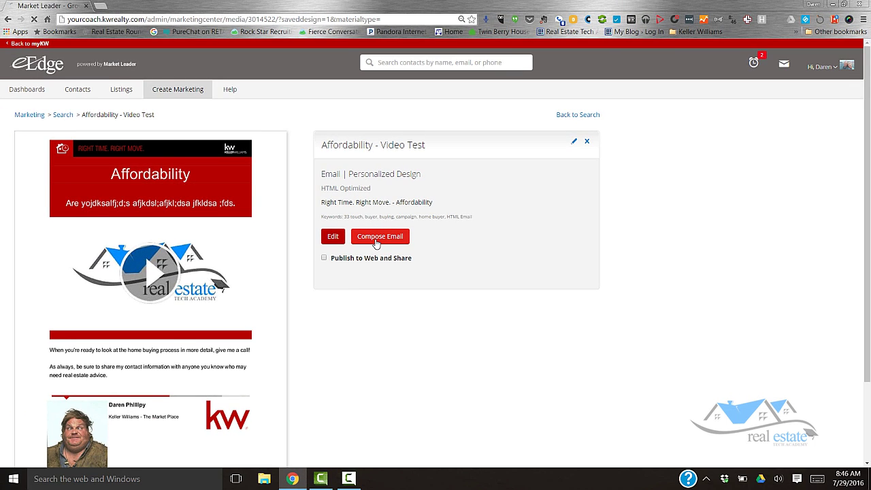
# Step: Start an email from the Affordability design and review the template down to its footer
pyautogui.click(377, 244)
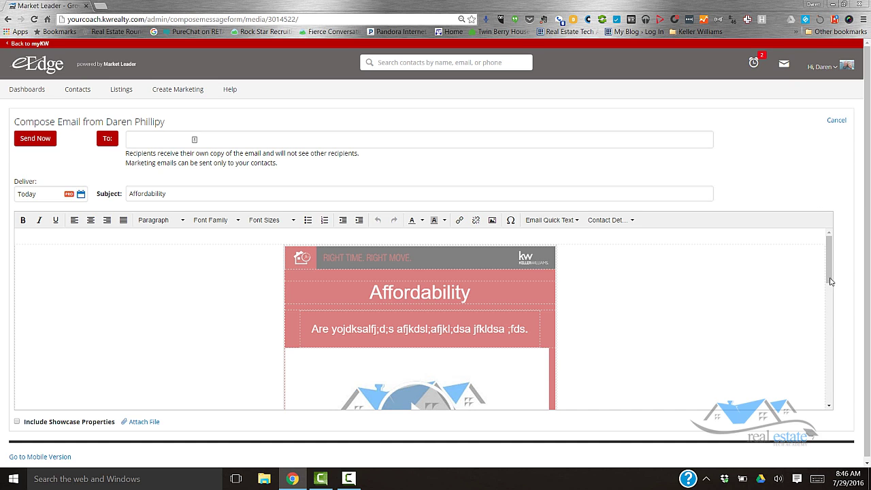
pyautogui.click(828, 347)
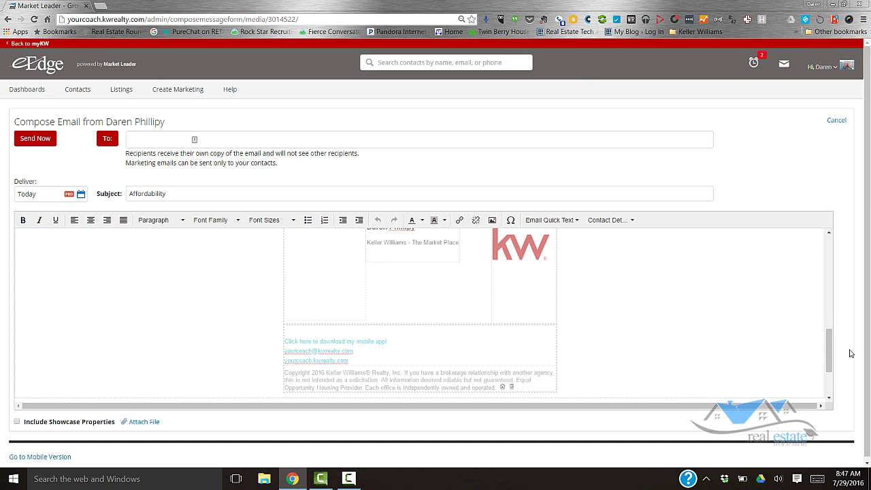
pyautogui.moveTo(829, 352); pyautogui.dragTo(829, 250)
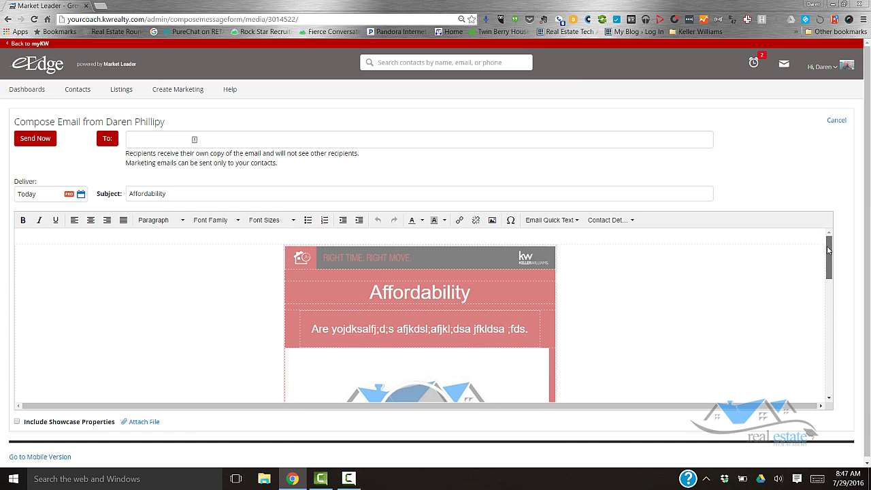
# Step: Open the recipient chooser and filter contacts to the A Client and A Clients groups
pyautogui.click(107, 144)
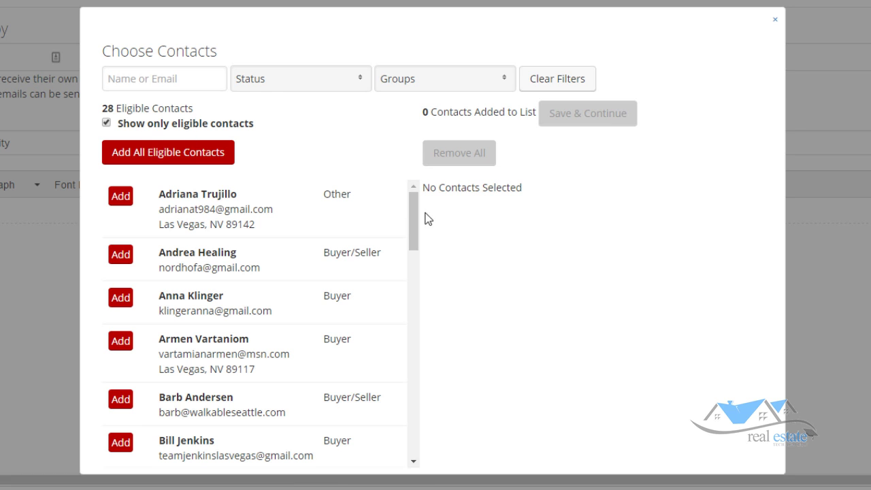
pyautogui.moveTo(417, 218)
pyautogui.mouseDown()
pyautogui.moveTo(415, 275)
pyautogui.moveTo(417, 196)
pyautogui.mouseUp()
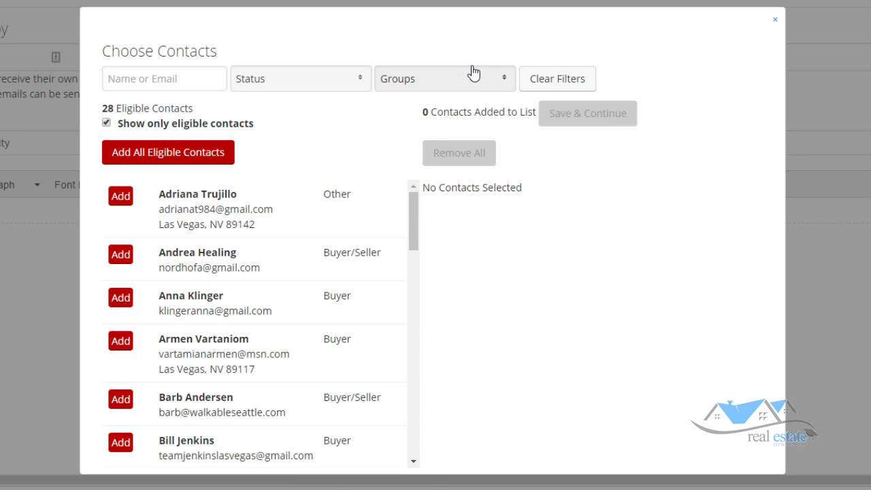
pyautogui.click(492, 88)
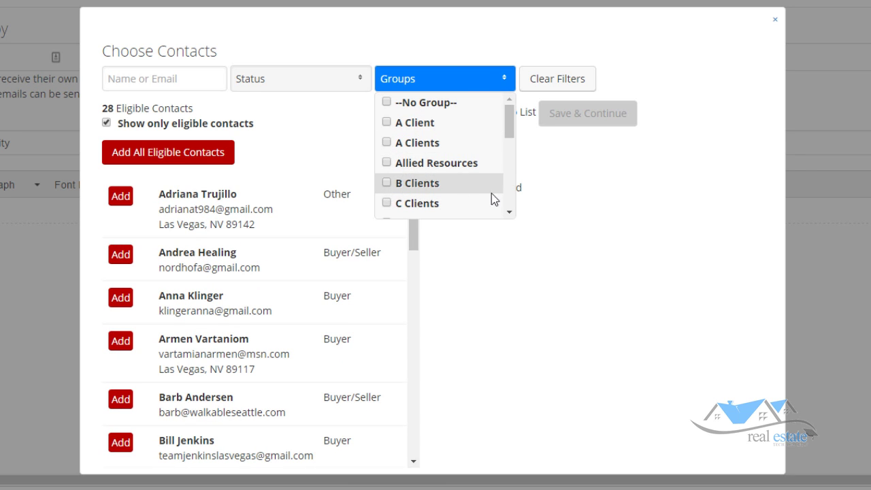
pyautogui.scroll(-3, 511, 197)
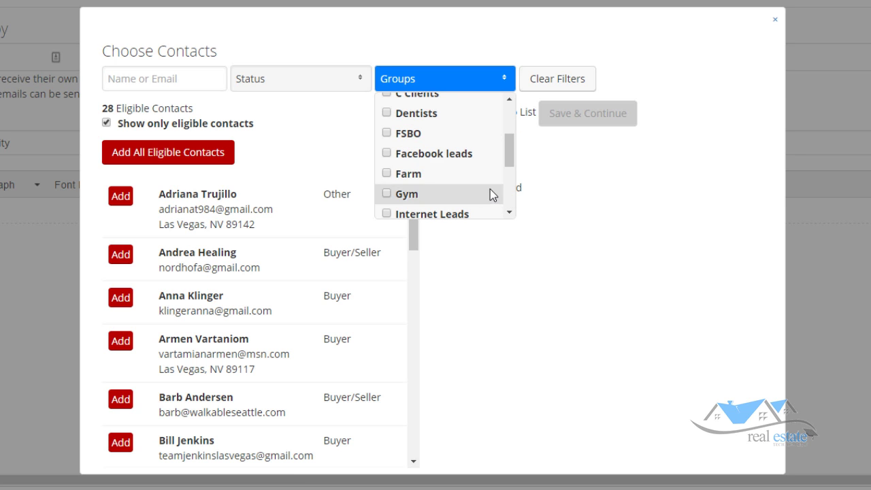
pyautogui.moveTo(512, 158)
pyautogui.mouseDown()
pyautogui.moveTo(513, 139)
pyautogui.moveTo(512, 192)
pyautogui.mouseUp()
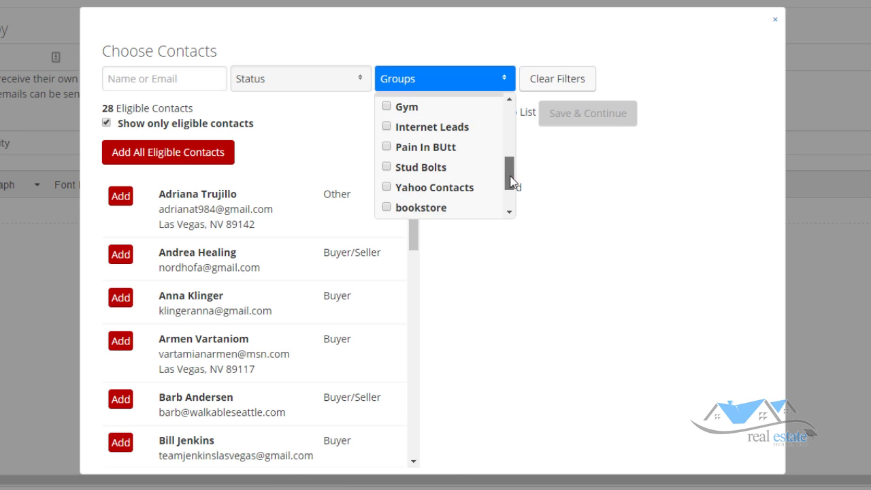
pyautogui.moveTo(512, 193); pyautogui.dragTo(508, 121)
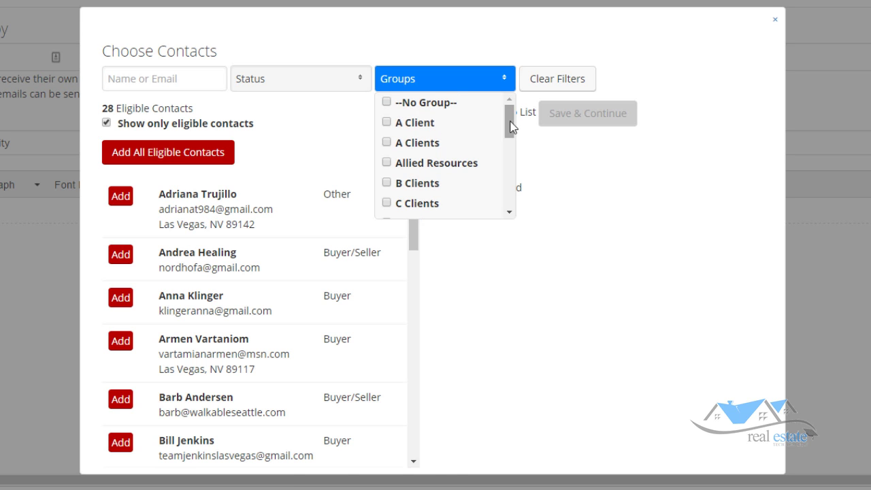
pyautogui.click(387, 123)
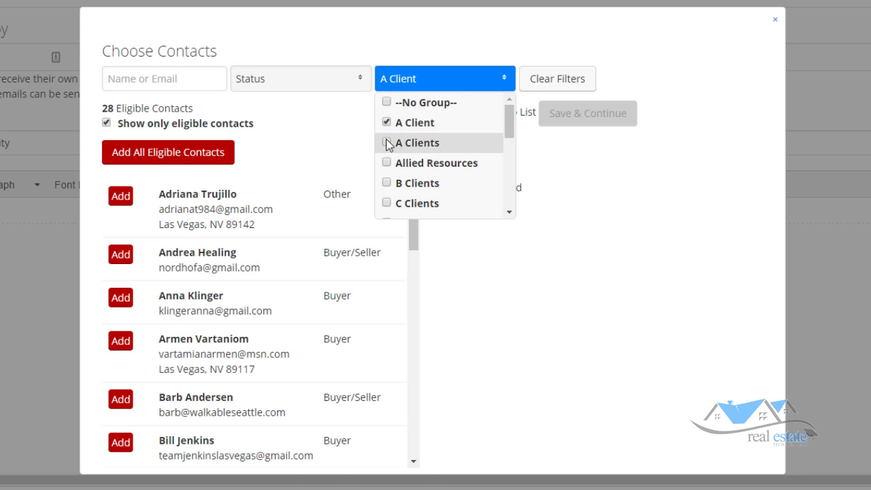
pyautogui.click(388, 141)
# Step: Apply the group filter, clear the recipient list, then add and save a single contact
pyautogui.click(580, 43)
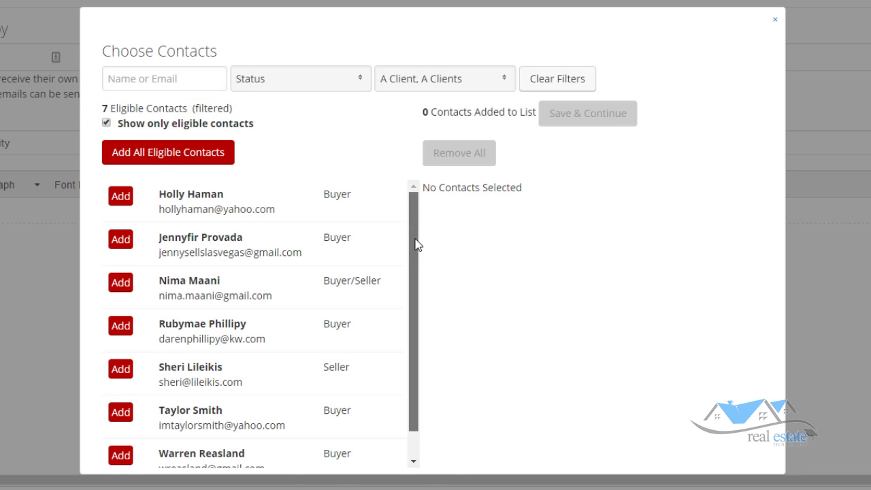
pyautogui.moveTo(415, 244)
pyautogui.mouseDown()
pyautogui.moveTo(416, 287)
pyautogui.moveTo(408, 264)
pyautogui.mouseUp()
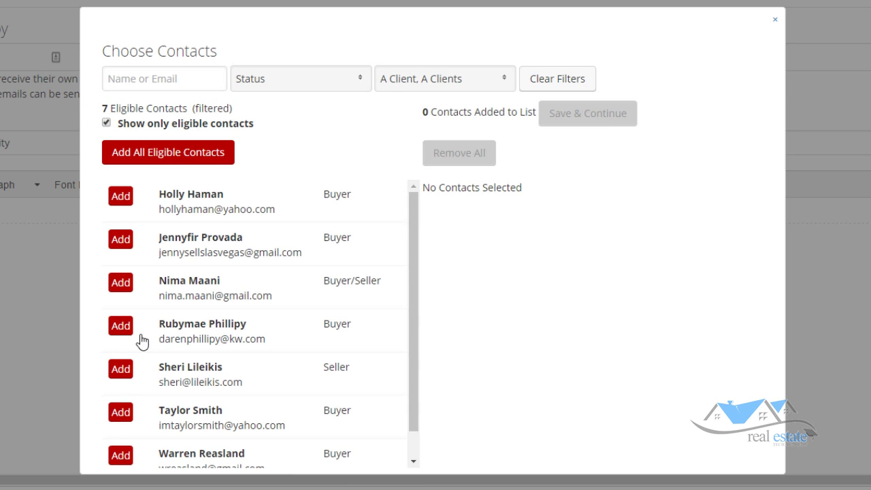
pyautogui.click(151, 162)
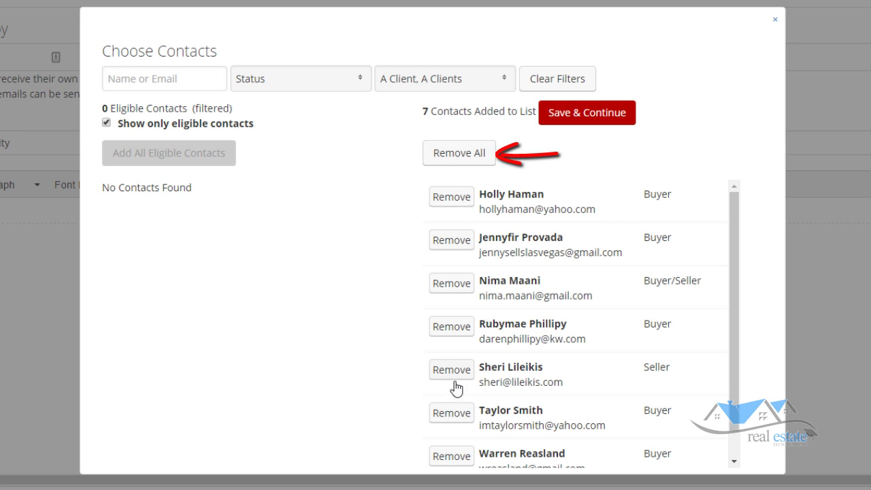
pyautogui.click(479, 152)
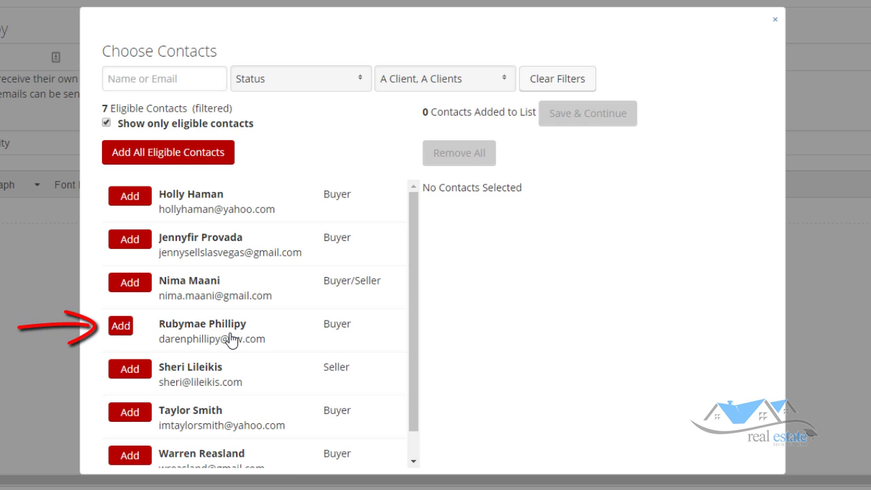
pyautogui.click(121, 328)
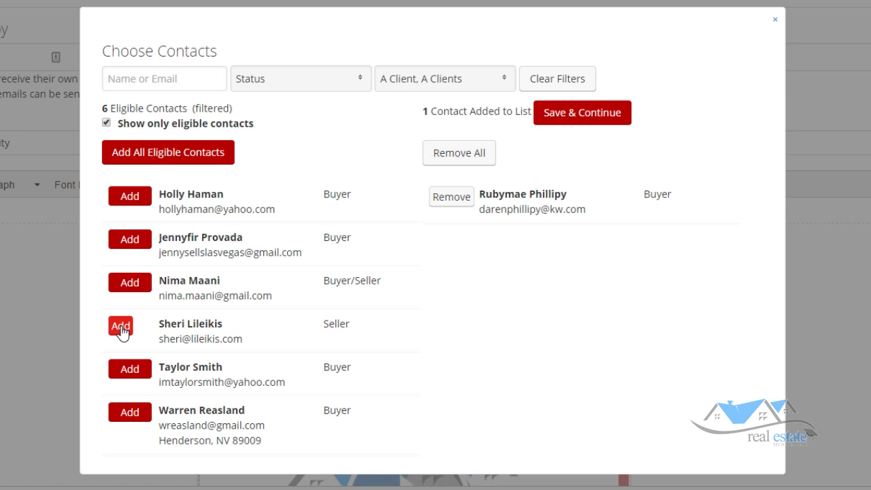
pyautogui.click(583, 115)
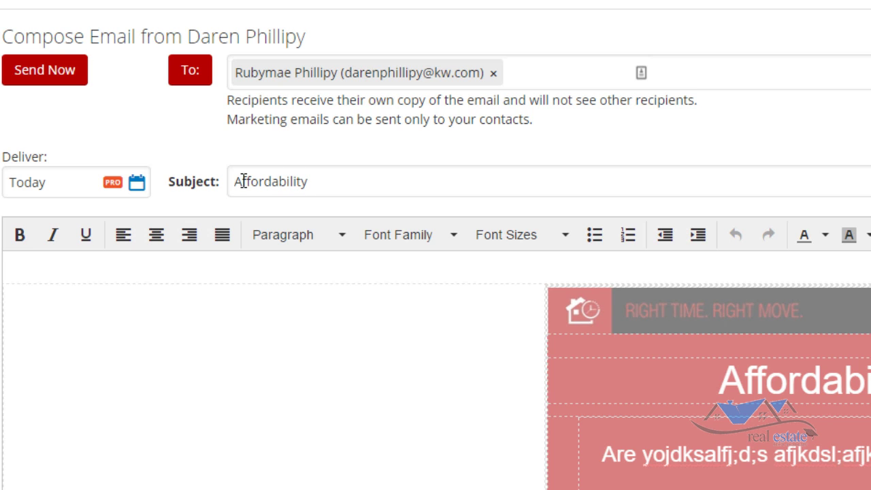
# Step: Change the subject from 'Affordability' to 'Buying now is Affordable'
pyautogui.moveTo(316, 181); pyautogui.dragTo(237, 180)
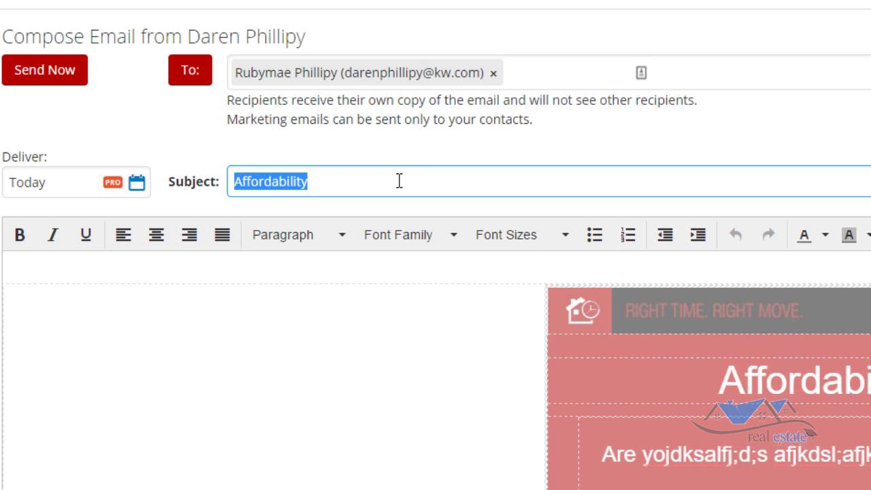
pyautogui.press('Home')
pyautogui.write('Buying now is')
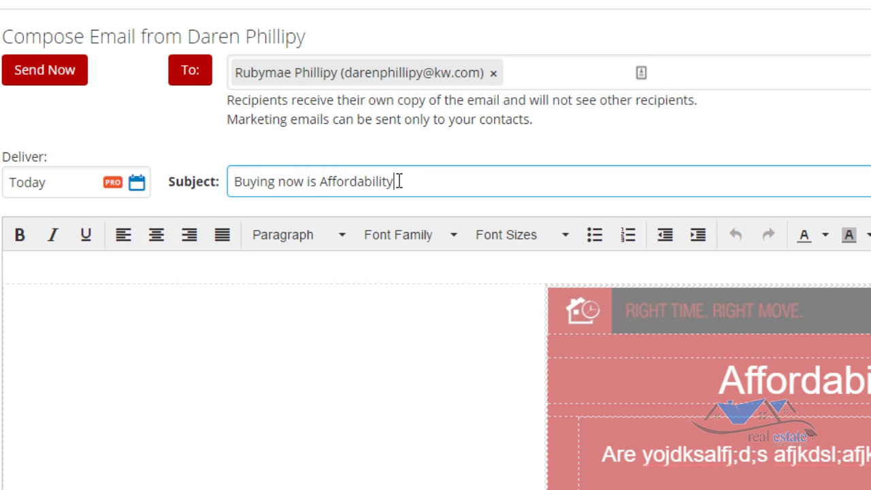
pyautogui.press('BackSpace')
pyautogui.press('BackSpace')
pyautogui.press('BackSpace')
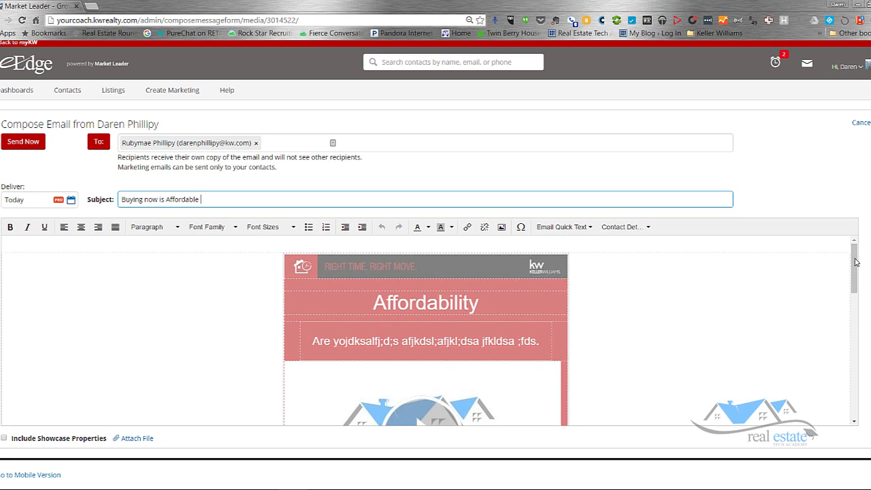
# Step: Type six lines of placeholder text at the top of the email body
pyautogui.moveTo(856, 262); pyautogui.dragTo(854, 310)
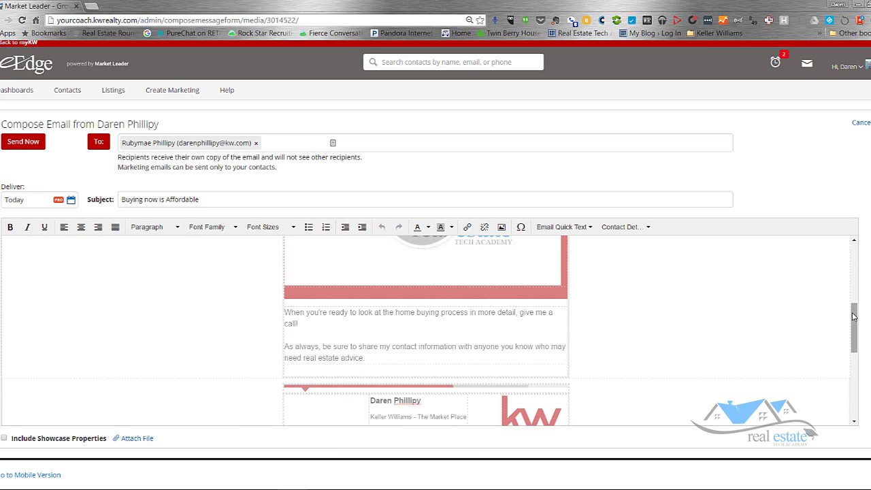
pyautogui.moveTo(855, 311); pyautogui.dragTo(854, 259)
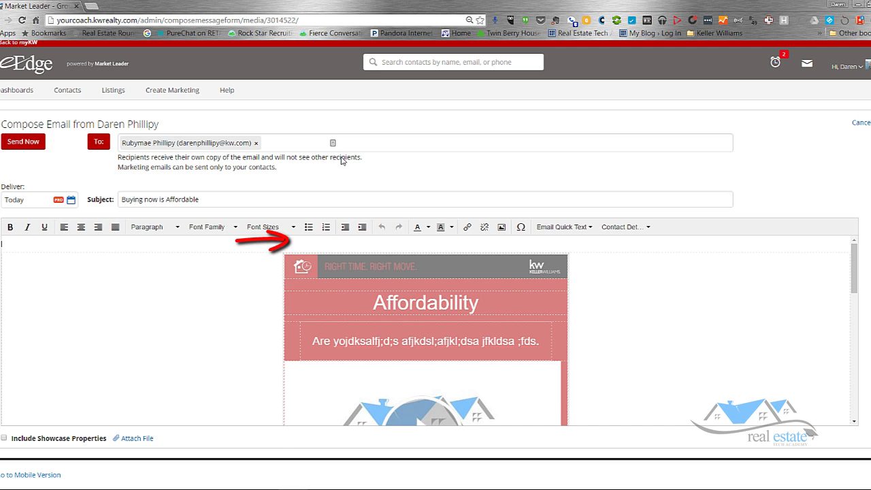
pyautogui.write("fklafkdls;af'ds a;ldls;'kfl;das")
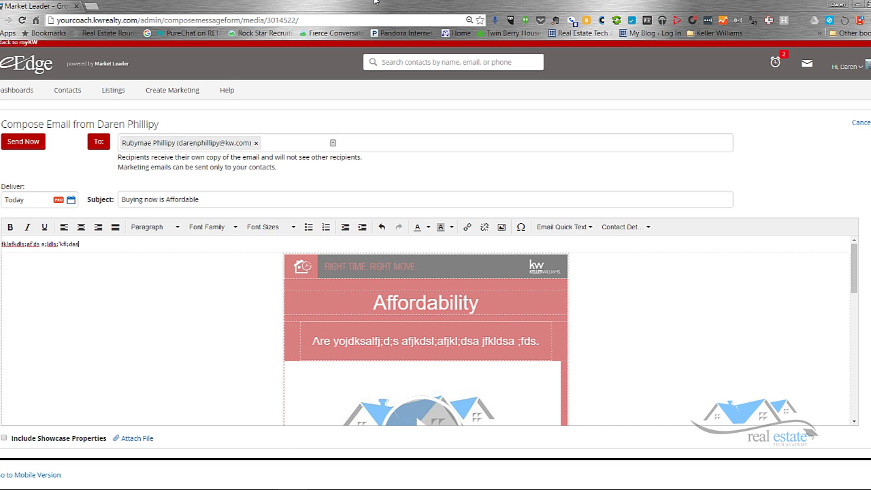
pyautogui.write("kfld;sakfl ds;a'f")
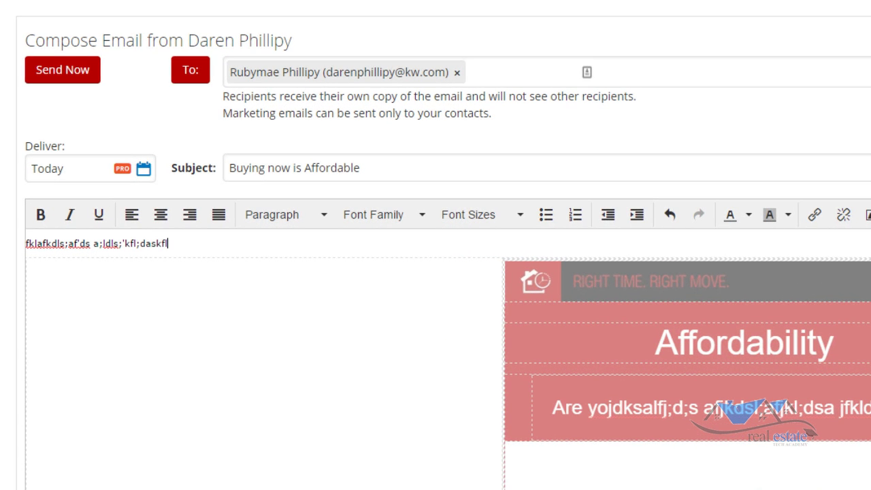
pyautogui.press('Return')
pyautogui.write("dsa fkdsla;f' kdsalf' kdsla' fdas")
pyautogui.press('Return')
pyautogui.write('fjdsakl ;fkdsa')
pyautogui.press('Return')
pyautogui.write("f dsajk fl;ds'akf")
pyautogui.press('Return')
pyautogui.write('fjld saf')
pyautogui.press('Return')
pyautogui.write('ds')
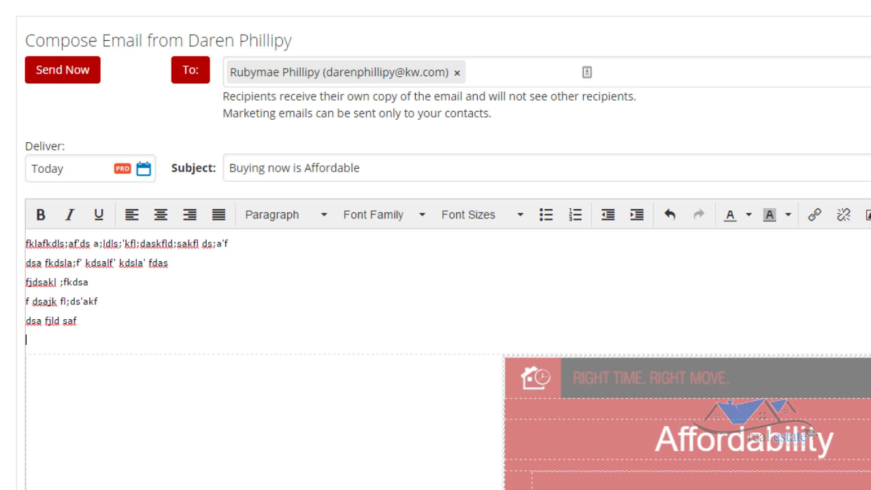
pyautogui.write(" af jdskal'")
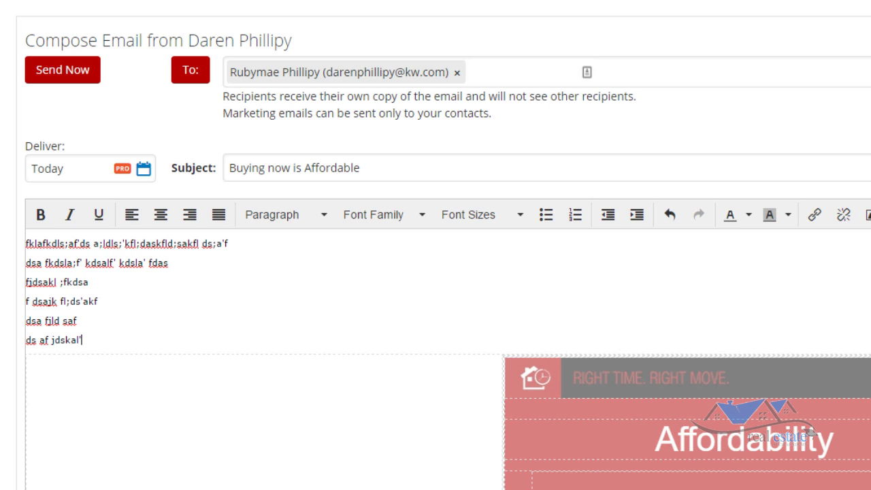
# Step: Scroll down the compose form and include showcase properties in the email
pyautogui.scroll(-5, 681, 359)
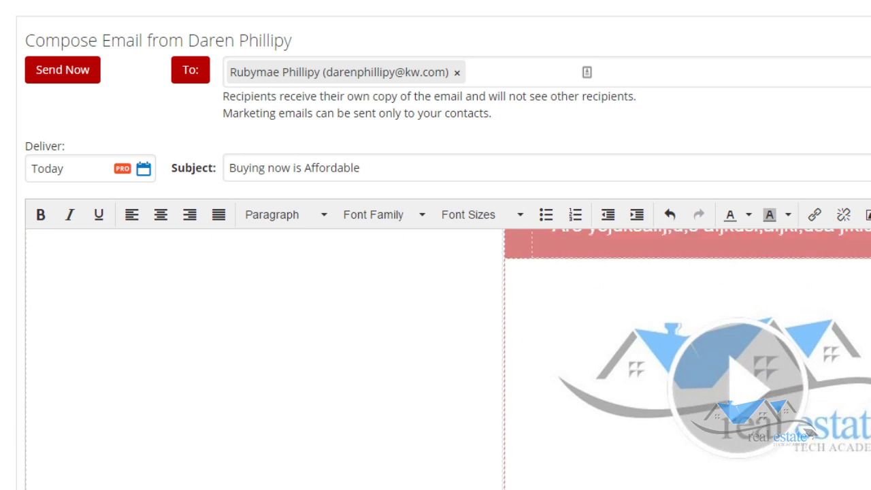
pyautogui.scroll(-2, 681, 359)
pyautogui.scroll(-2, 681, 360)
pyautogui.scroll(-3, 681, 359)
pyautogui.scroll(-1, 681, 360)
pyautogui.scroll(-3, 681, 360)
pyautogui.scroll(-3, 681, 359)
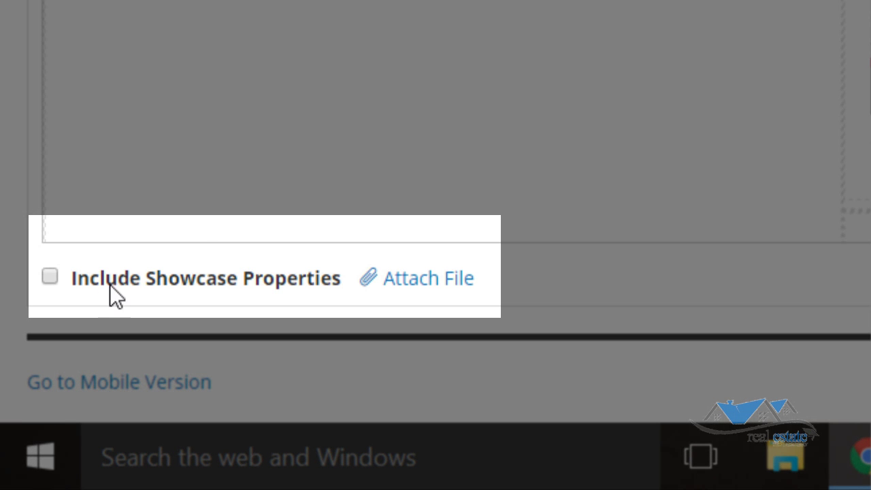
pyautogui.click(49, 282)
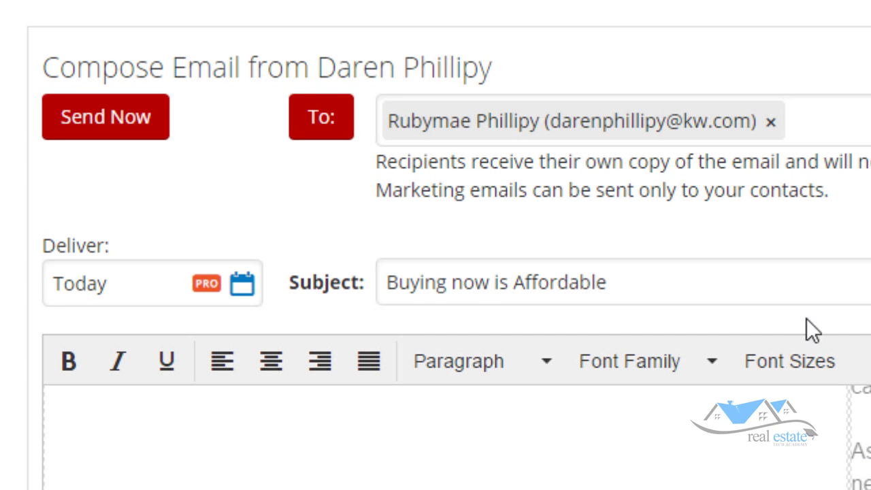
# Step: Keep delivery set to Today and send the email immediately
pyautogui.click(240, 290)
pyautogui.click(231, 292)
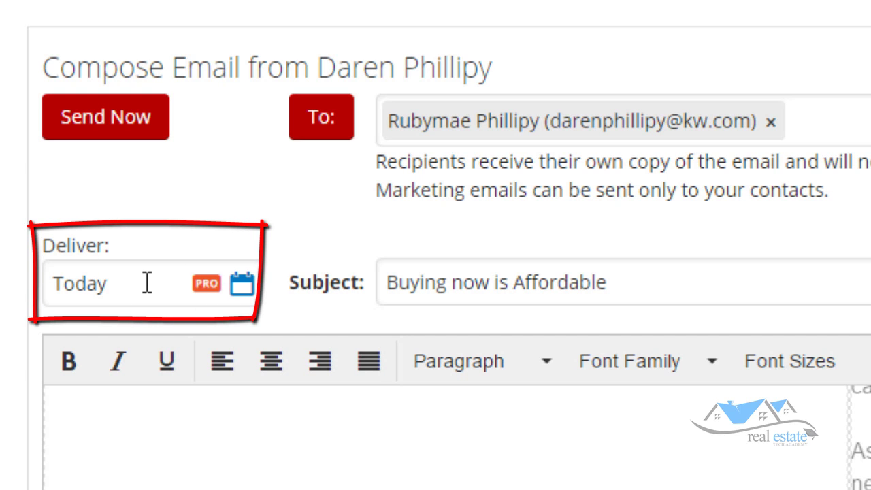
pyautogui.click(105, 130)
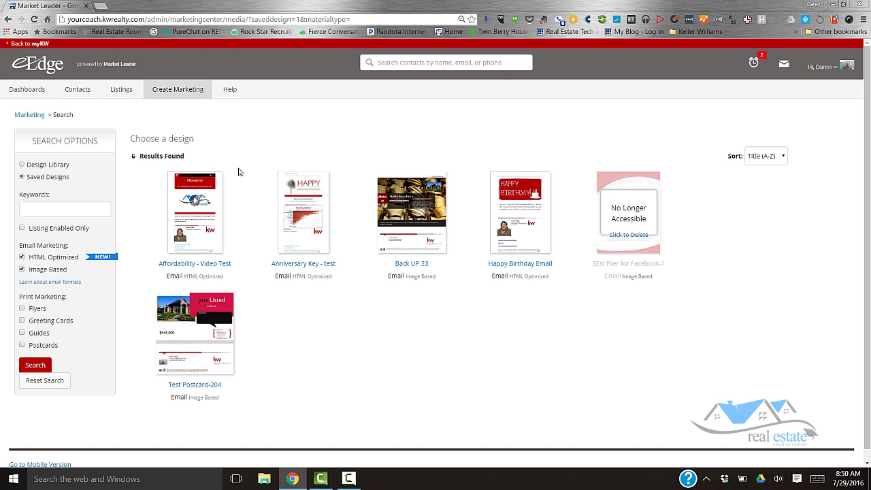
# Step: Publish the Affordability - Video Test design to the web and copy its share URL
pyautogui.click(202, 268)
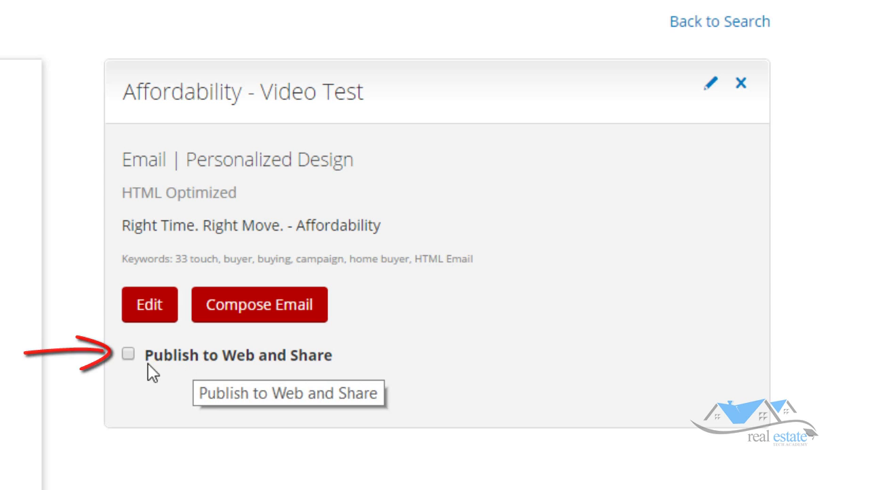
pyautogui.click(129, 355)
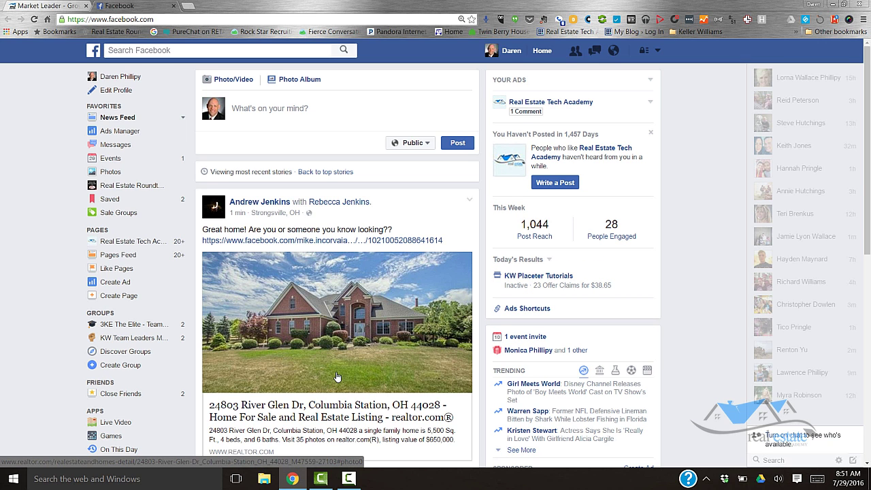
pyautogui.click(61, 9)
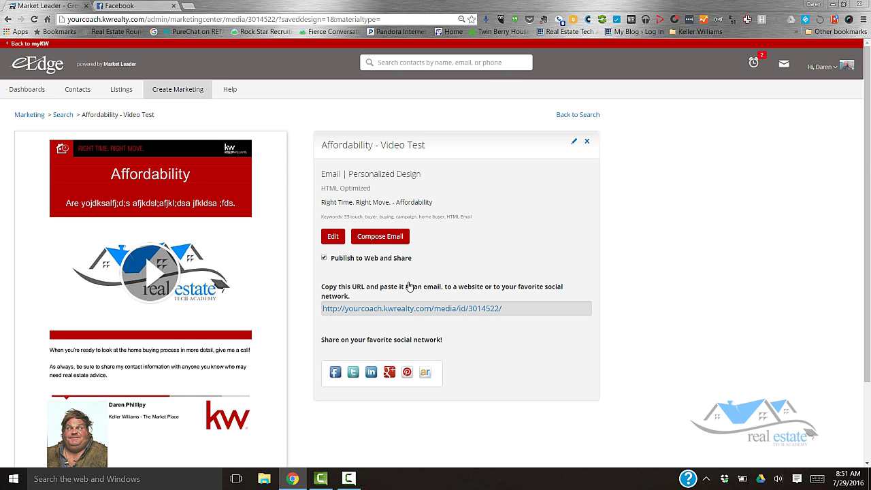
pyautogui.click(409, 312)
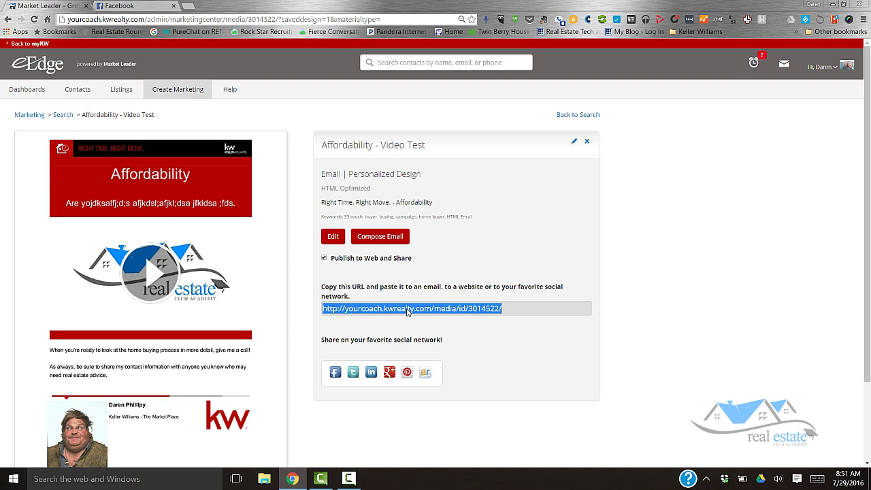
pyautogui.rightClick(408, 313)
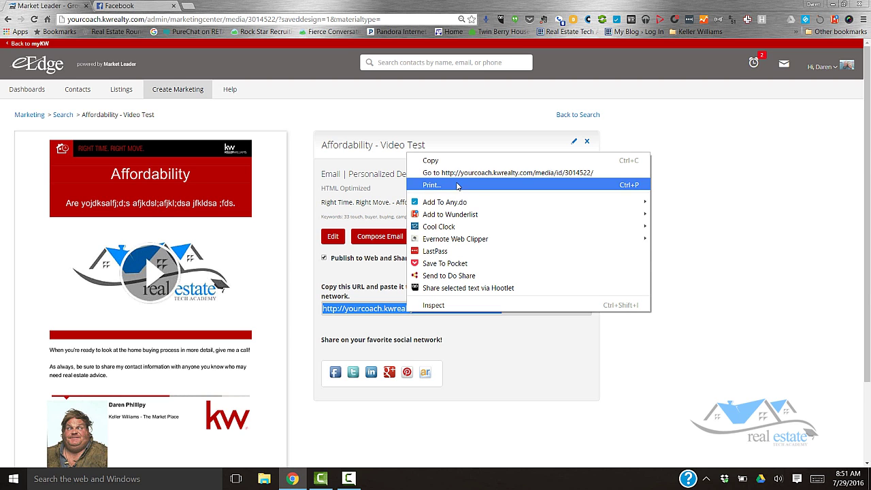
pyautogui.click(467, 162)
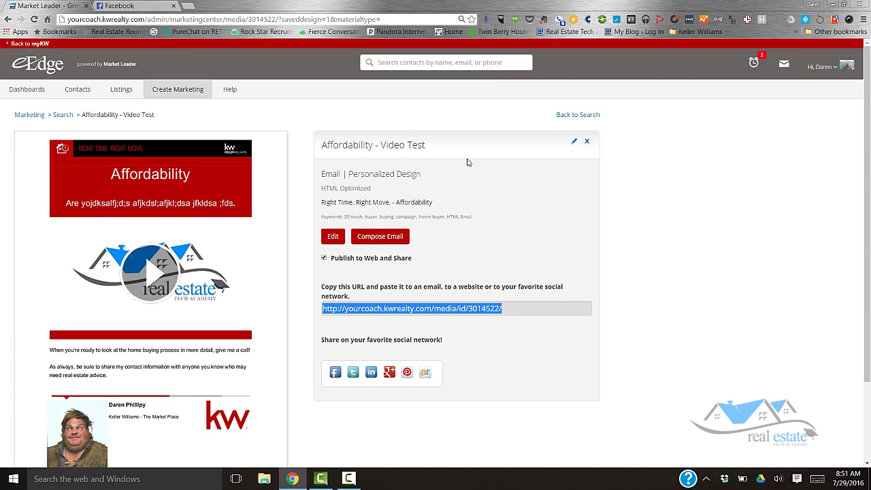
# Step: Write the Facebook post 'Buying a home now is affordable, check this out.' with the share link
pyautogui.click(129, 6)
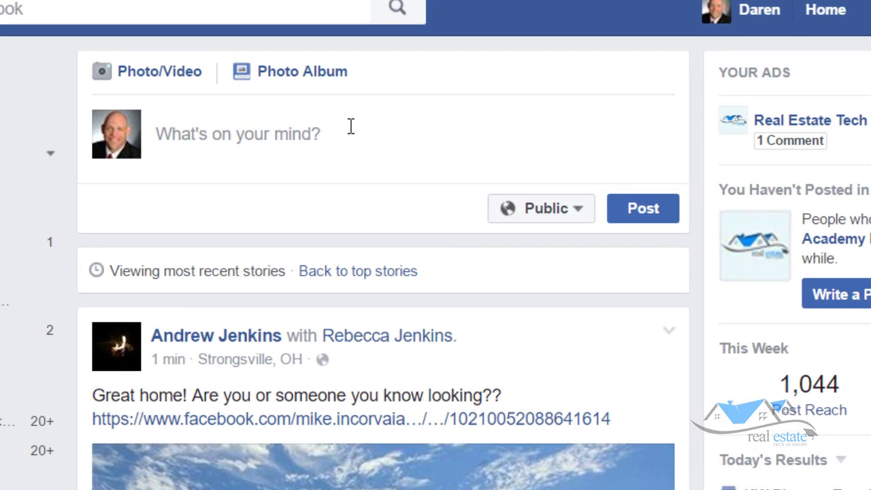
pyautogui.click(350, 126)
pyautogui.write('BUyin')
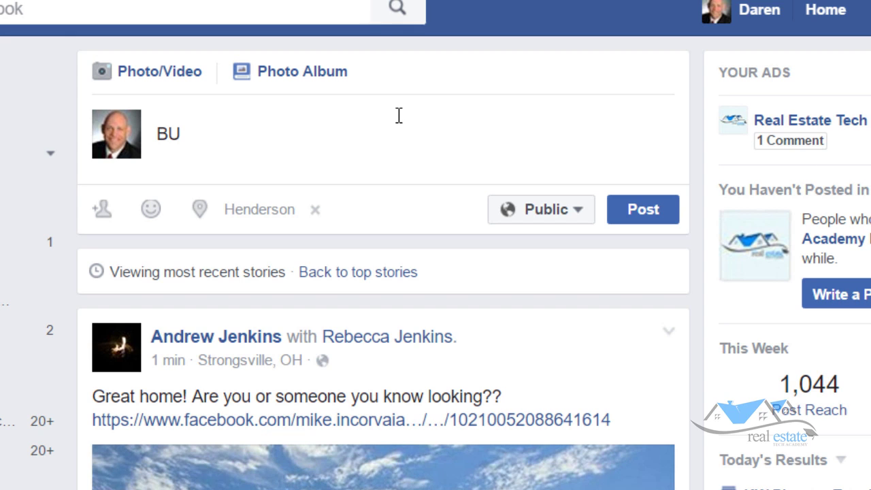
pyautogui.press('BackSpace')
pyautogui.press('BackSpace')
pyautogui.write('Buying a home now is affordable, check this out')
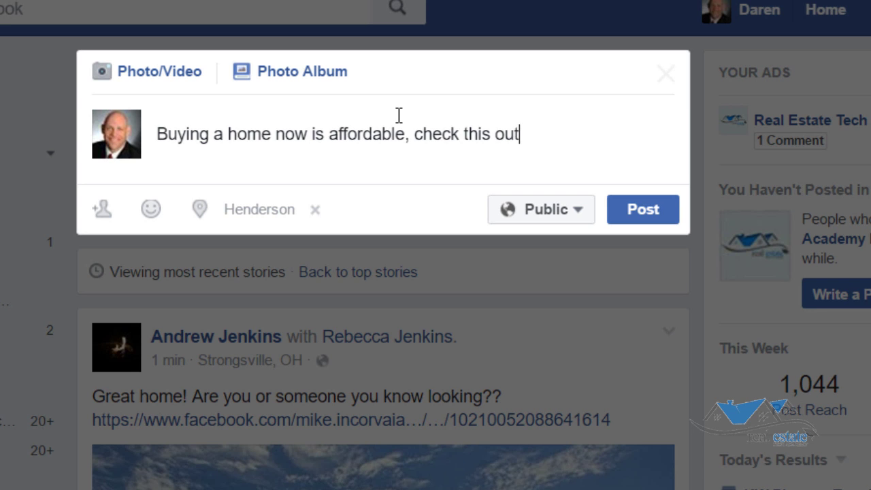
pyautogui.write('.')
pyautogui.rightClick(573, 137)
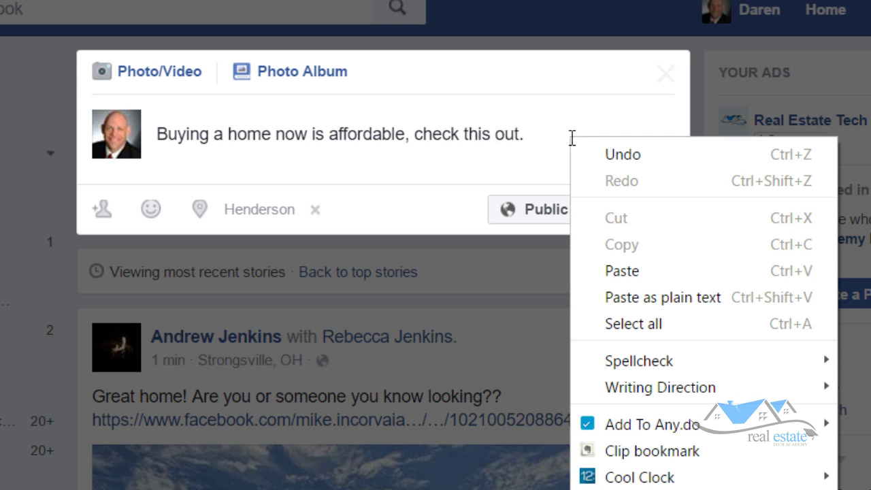
pyautogui.click(620, 271)
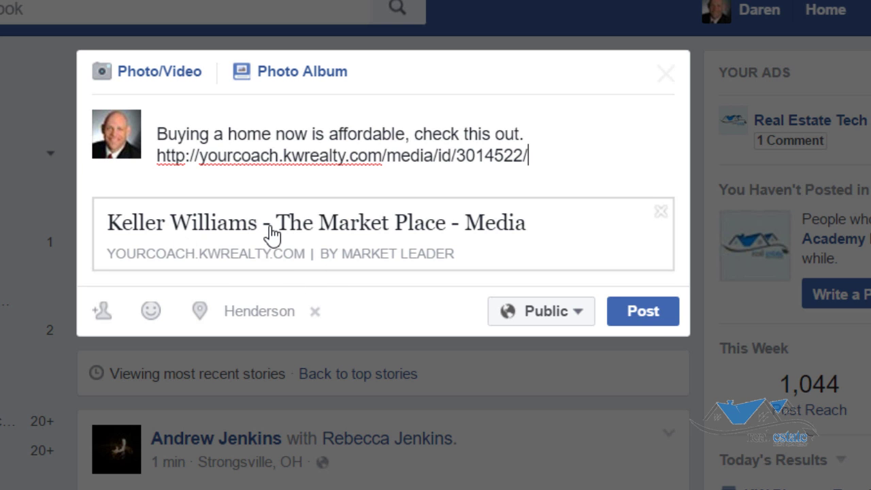
# Step: Set the post's audience to Only Me and publish it
pyautogui.click(545, 319)
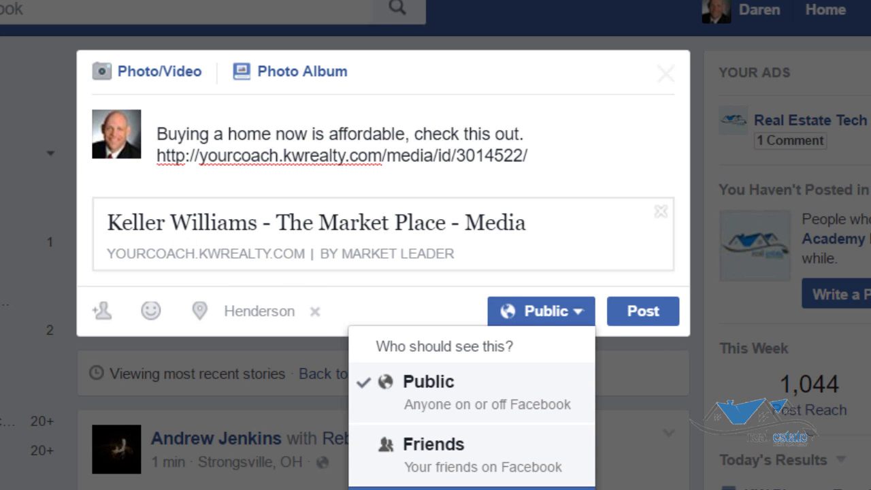
pyautogui.click(471, 488)
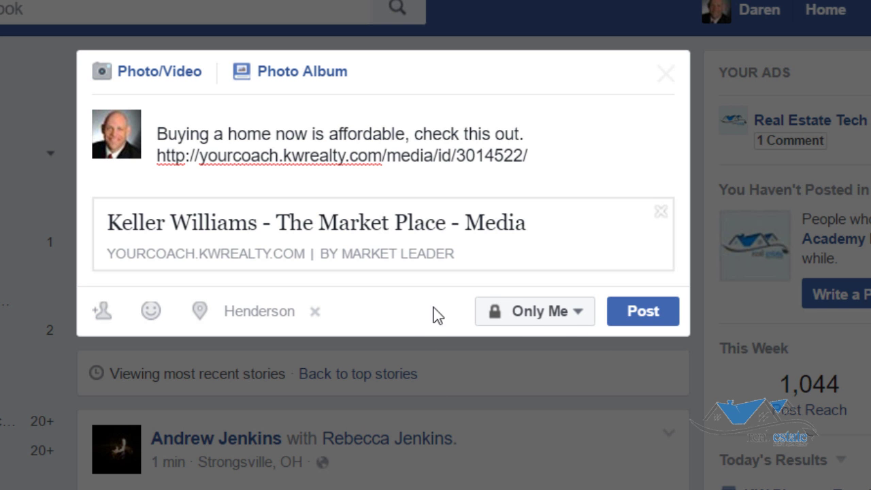
pyautogui.click(633, 319)
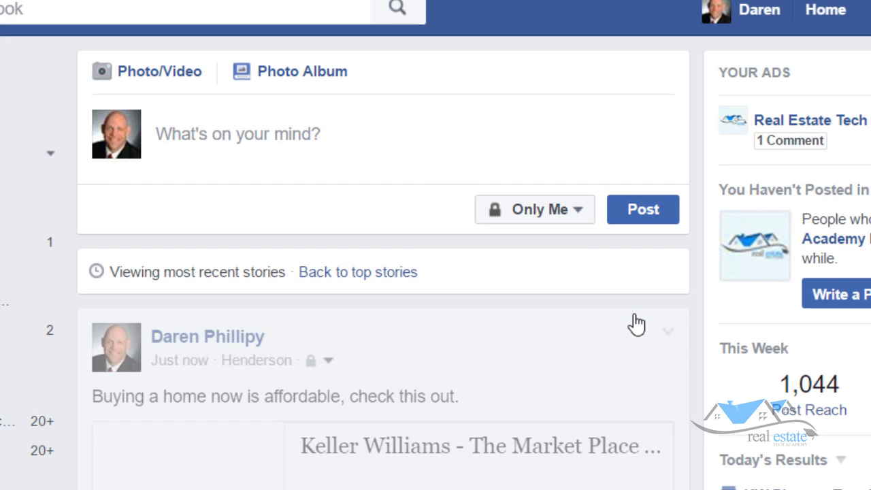
# Step: Scroll through the published Affordability web page, then close its tab to return to Facebook
pyautogui.scroll(-3, 636, 313)
pyautogui.scroll(-2, 637, 311)
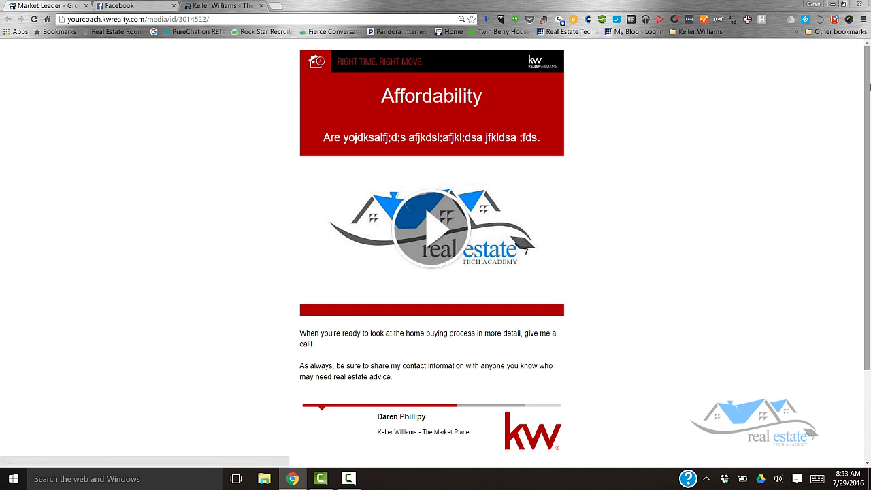
pyautogui.moveTo(870, 86)
pyautogui.mouseDown()
pyautogui.moveTo(868, 179)
pyautogui.moveTo(868, 73)
pyautogui.mouseUp()
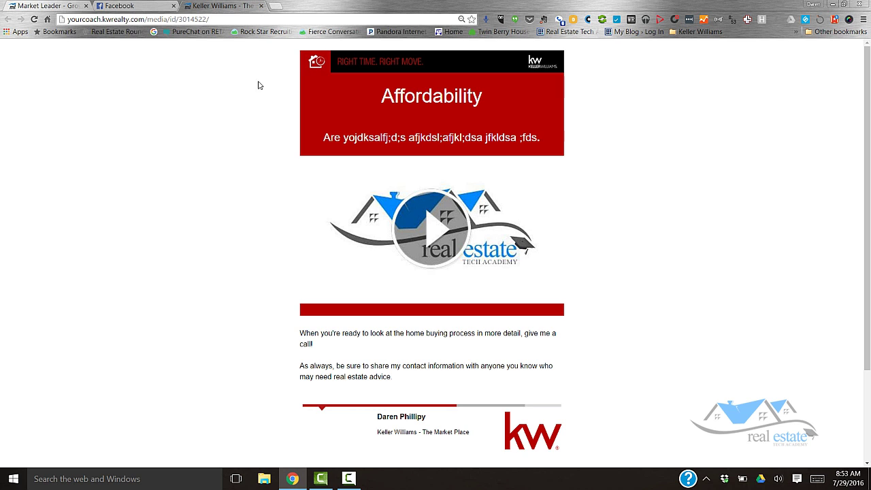
pyautogui.moveTo(868, 179); pyautogui.dragTo(869, 267)
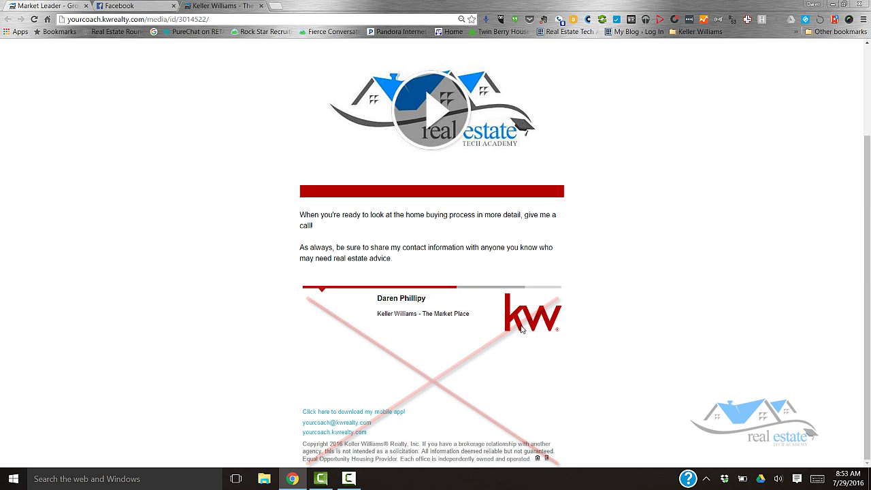
pyautogui.moveTo(869, 328); pyautogui.dragTo(870, 240)
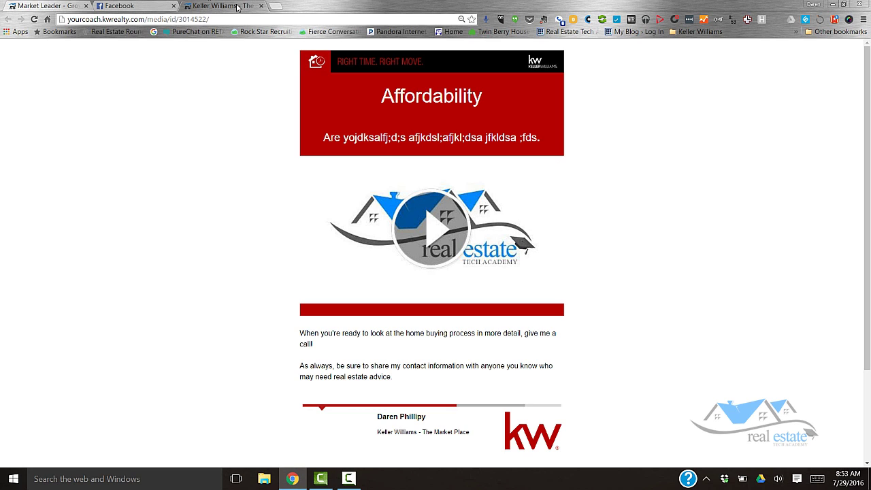
pyautogui.click(260, 6)
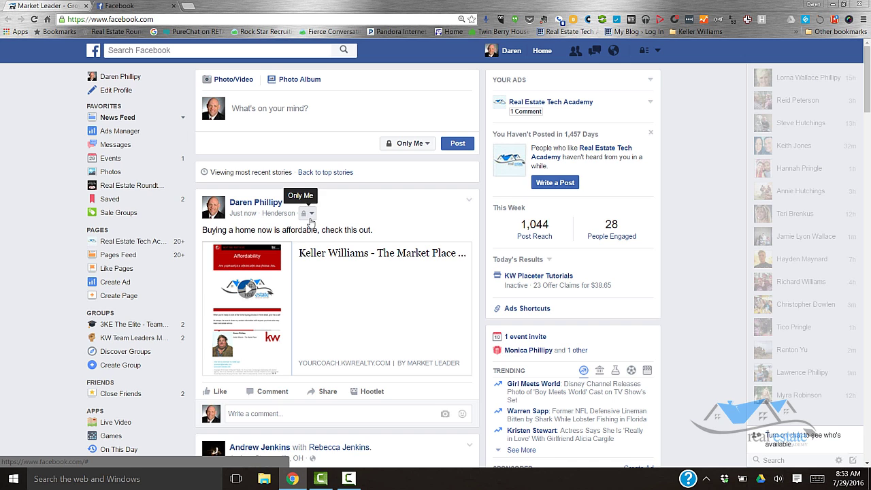
# Step: Go to Gmail, open the 'Buying now is Affordable' message and scroll through its content
pyautogui.click(55, 4)
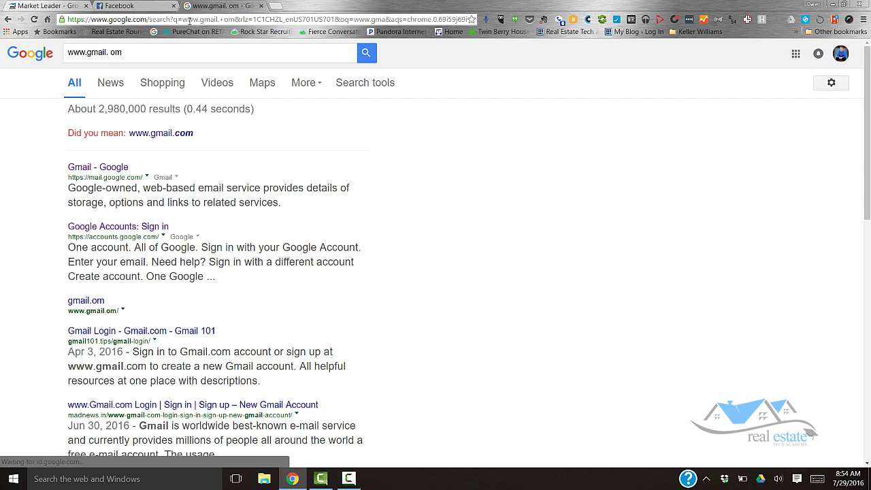
pyautogui.click(107, 170)
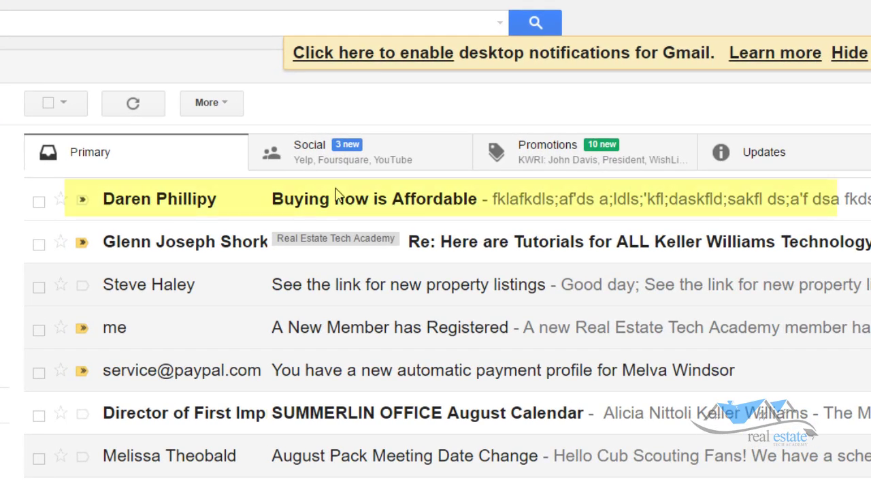
pyautogui.click(494, 207)
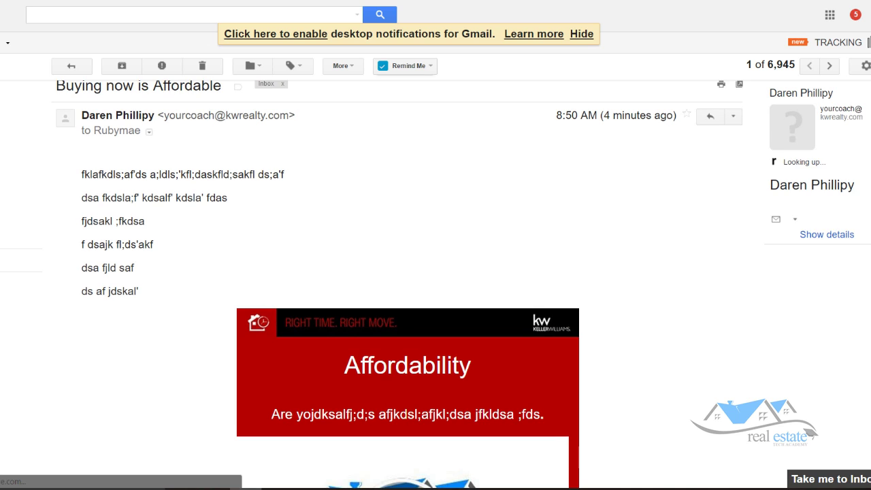
pyautogui.scroll(-1, 407, 285)
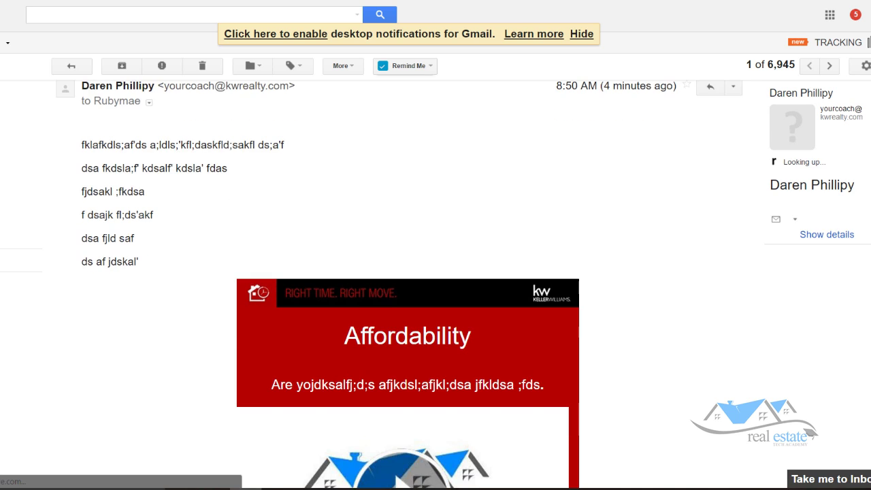
pyautogui.scroll(-3, 408, 285)
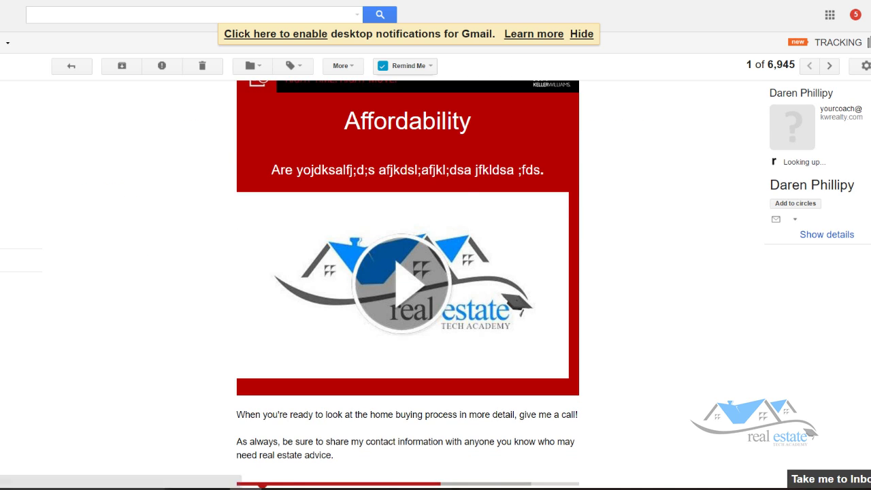
pyautogui.scroll(-3, 407, 284)
pyautogui.scroll(-2, 408, 284)
pyautogui.scroll(1, 408, 283)
pyautogui.scroll(1, 408, 283)
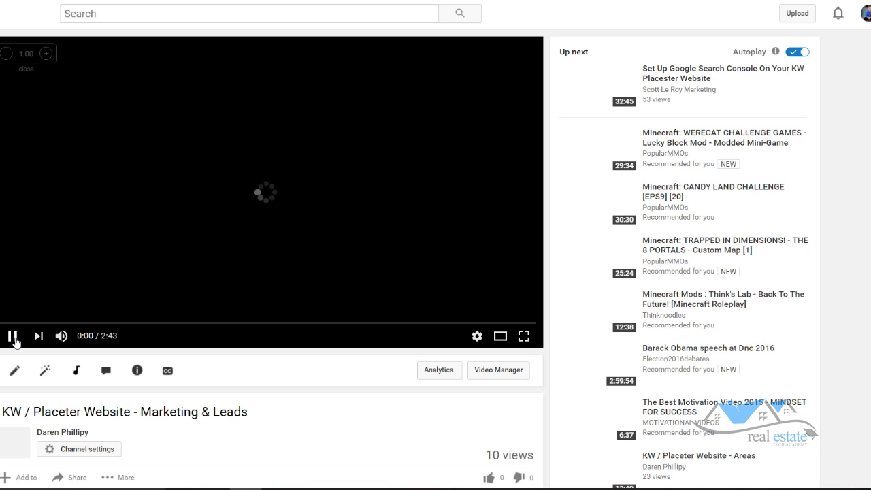
# Step: Pause the KW / Placeter Website - Marketing & Leads video on YouTube
pyautogui.click(12, 337)
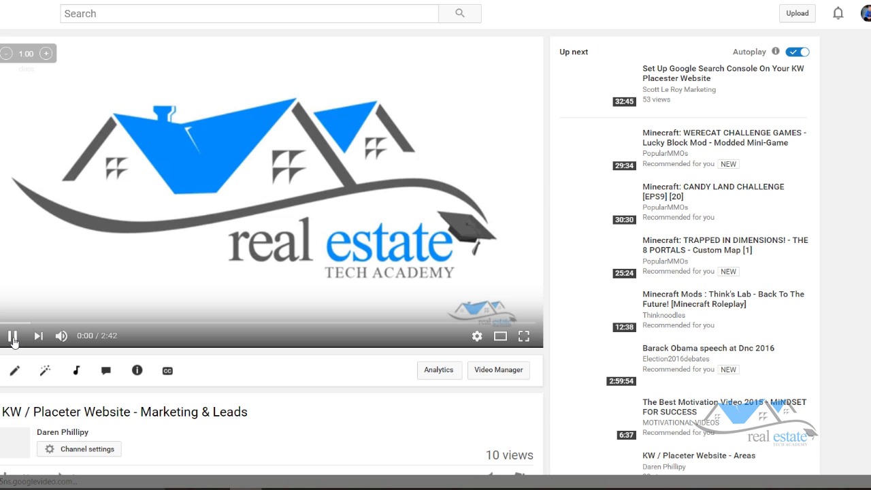